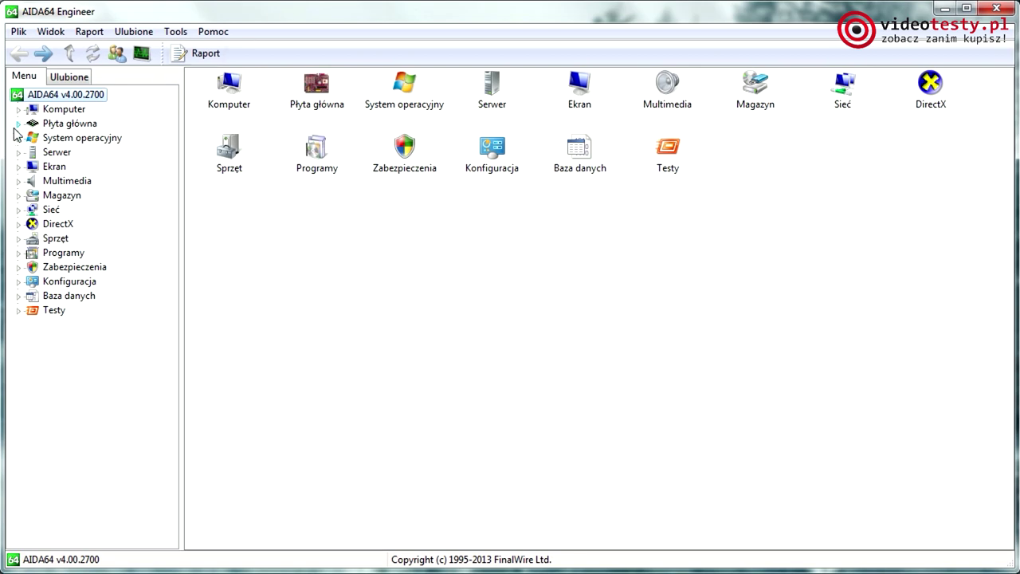
# Step: Expand the Płyta główna category and review the Procesor page from processor properties down to per-core usage
pyautogui.click(19, 124)
pyautogui.click(48, 140)
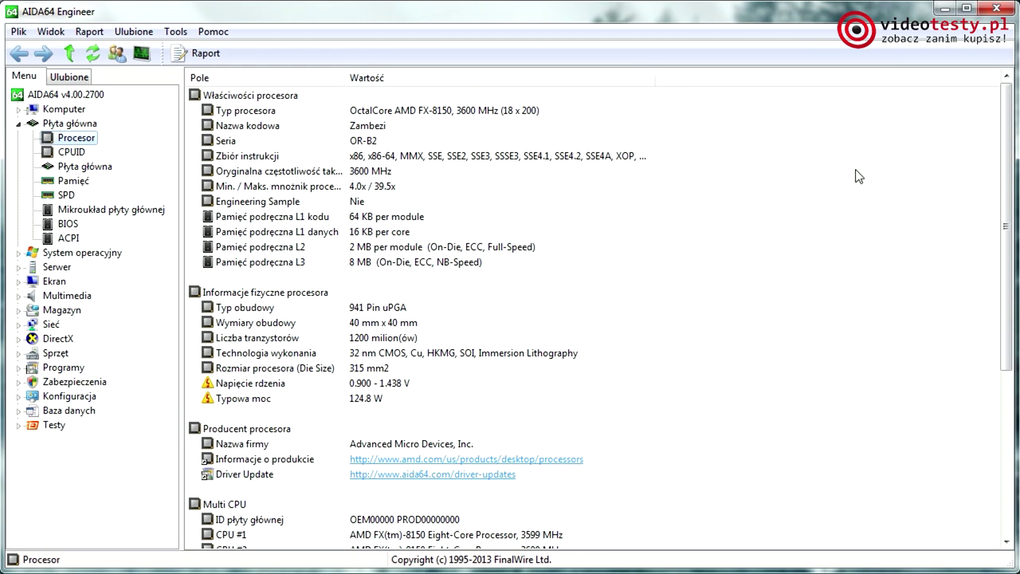
pyautogui.scroll(-2, 904, 170)
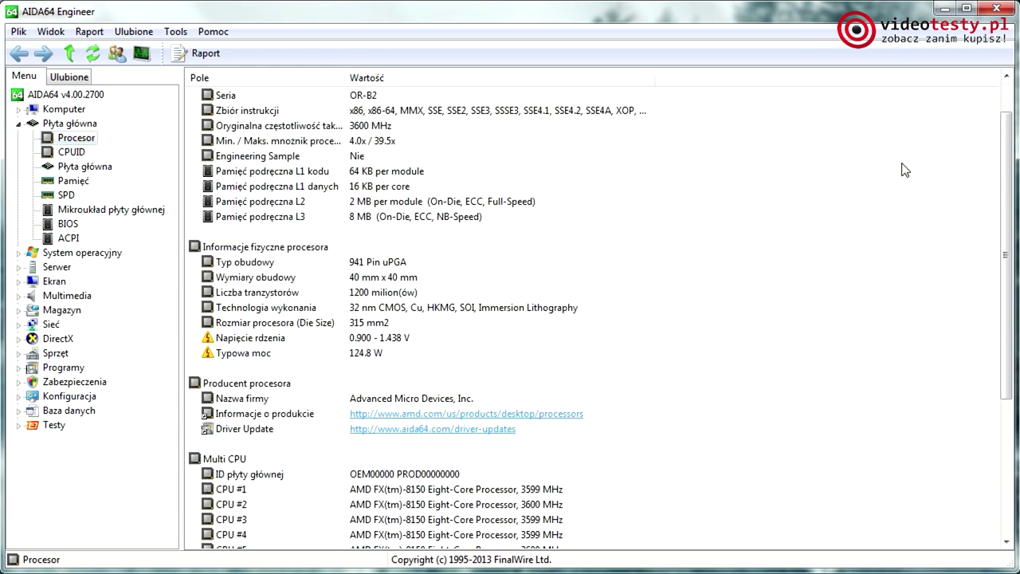
pyautogui.scroll(-4, 904, 170)
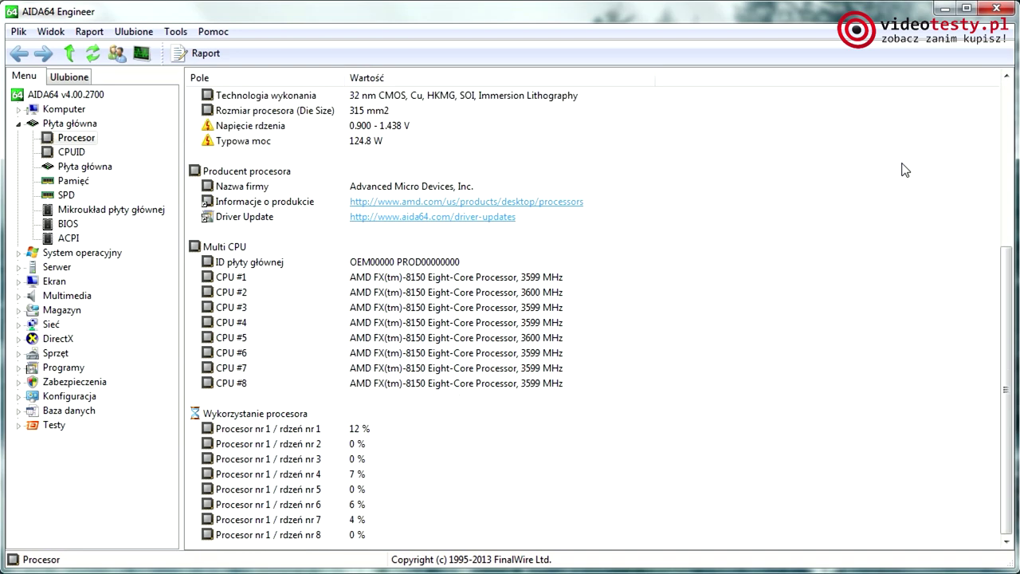
pyautogui.scroll(6, 904, 170)
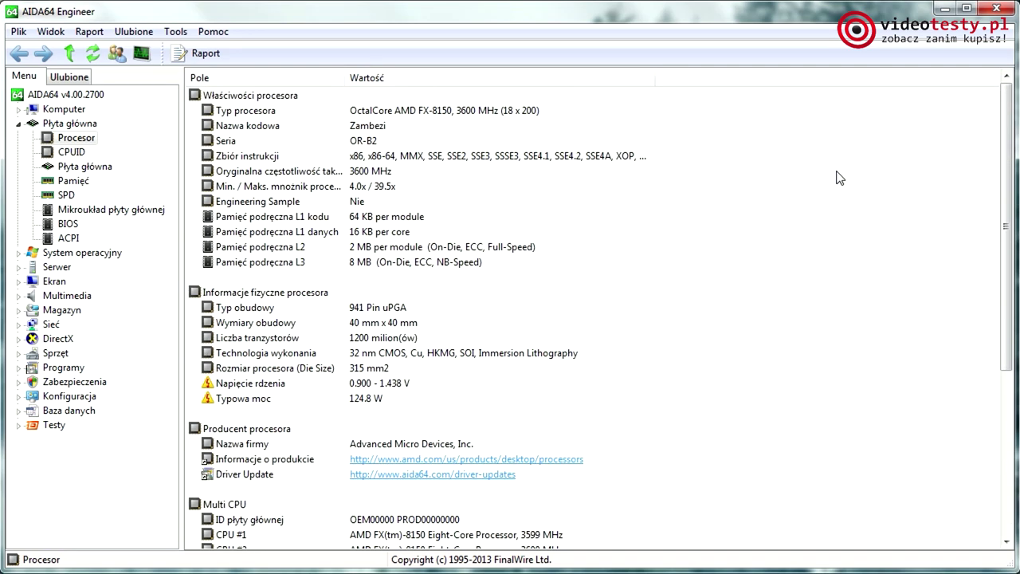
# Step: Examine the CPUID page, covering the instruction set, power management, virtualization and remaining CPU features through the end of the list
pyautogui.click(82, 153)
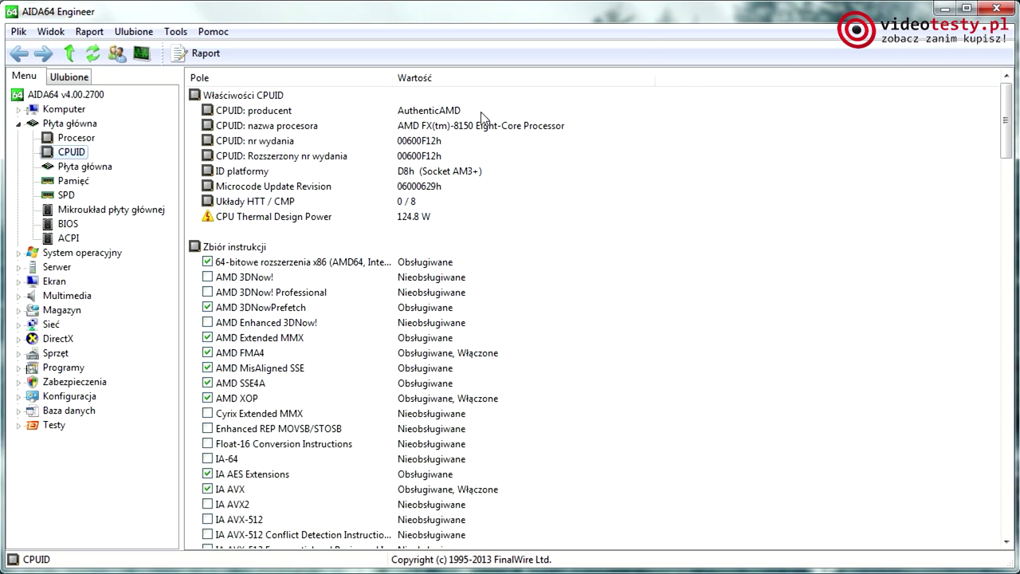
pyautogui.click(649, 176)
pyautogui.scroll(-1, 660, 198)
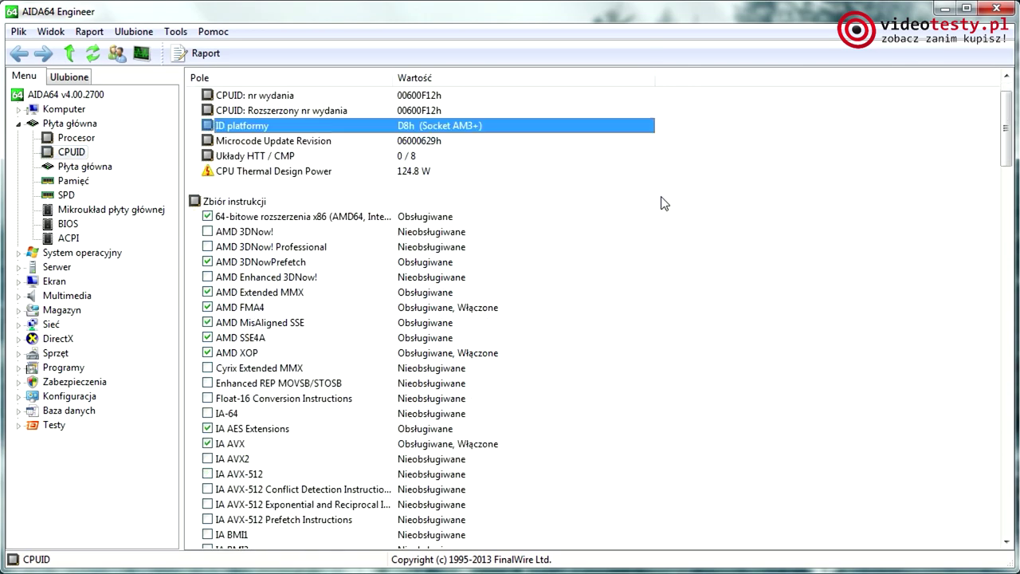
pyautogui.scroll(-5, 663, 203)
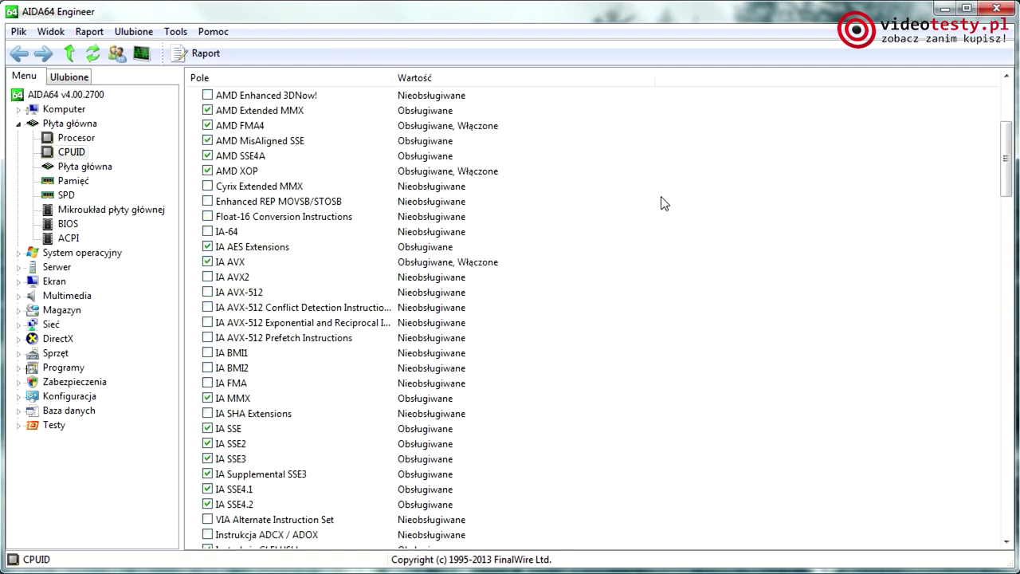
pyautogui.scroll(-10, 661, 203)
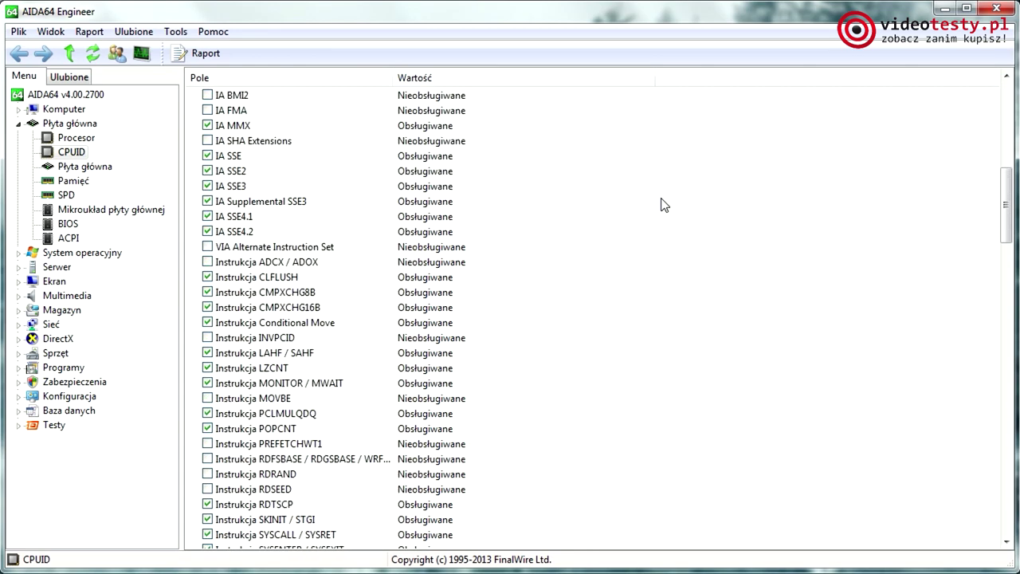
pyautogui.scroll(-18, 660, 203)
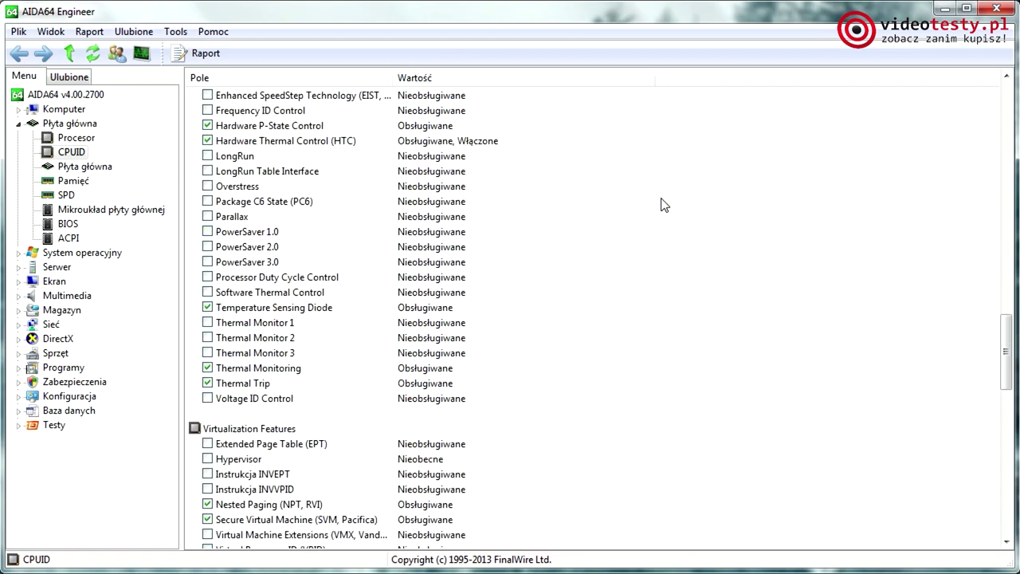
pyautogui.scroll(-15, 660, 203)
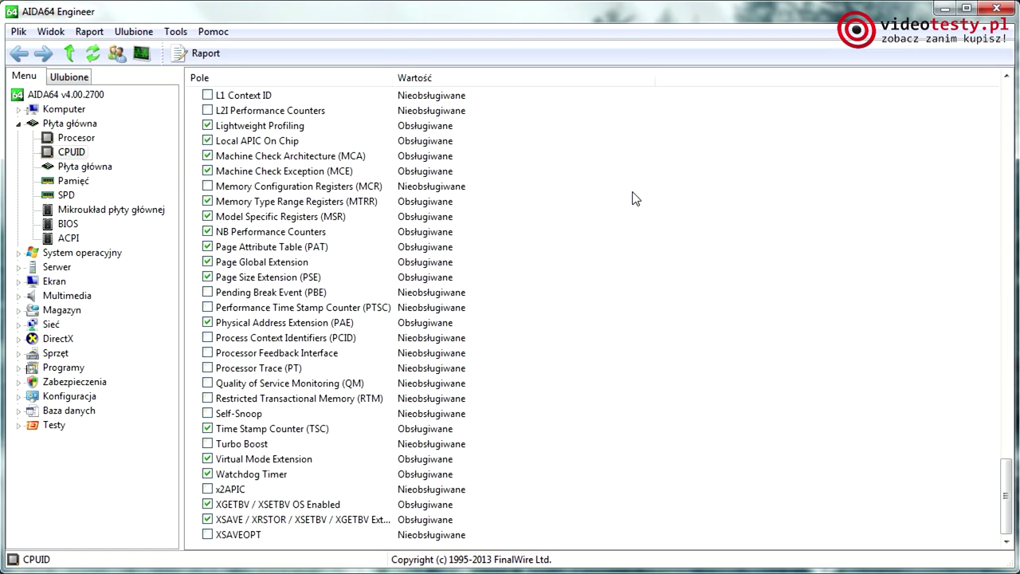
# Step: Generate an HTML report with the self-selected pages template, keeping all categories included, and close the report
pyautogui.click(207, 54)
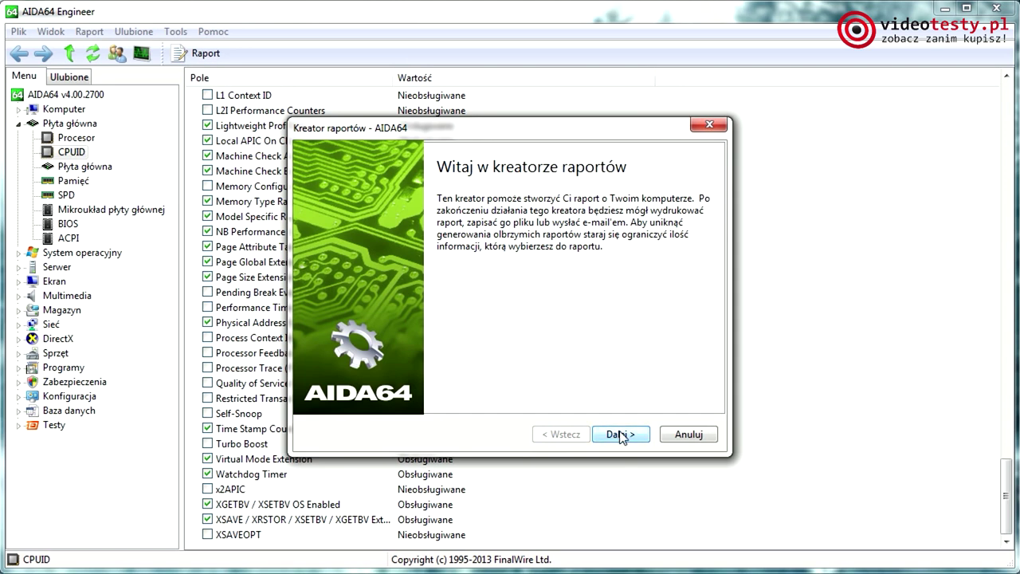
pyautogui.click(620, 435)
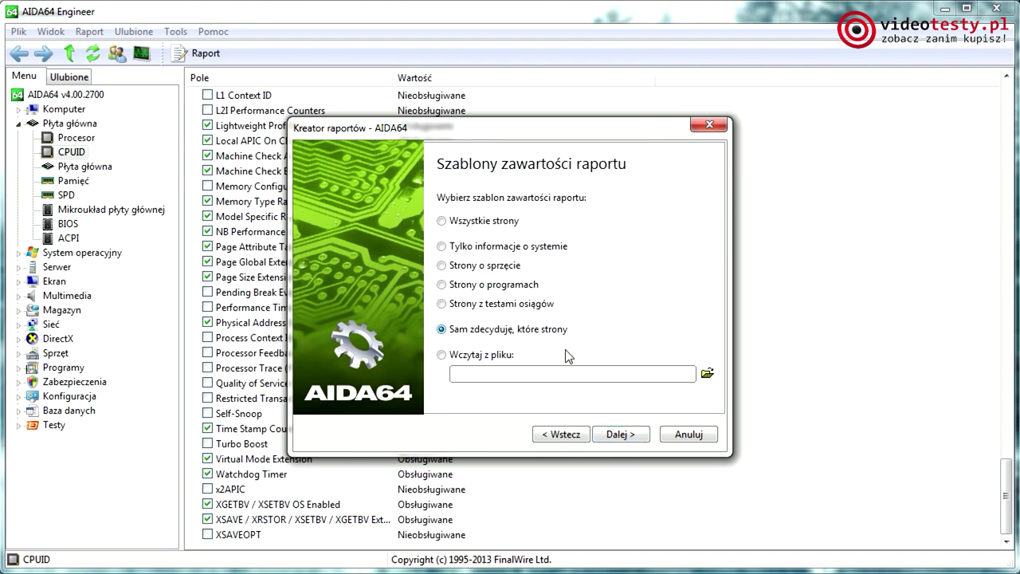
pyautogui.click(620, 434)
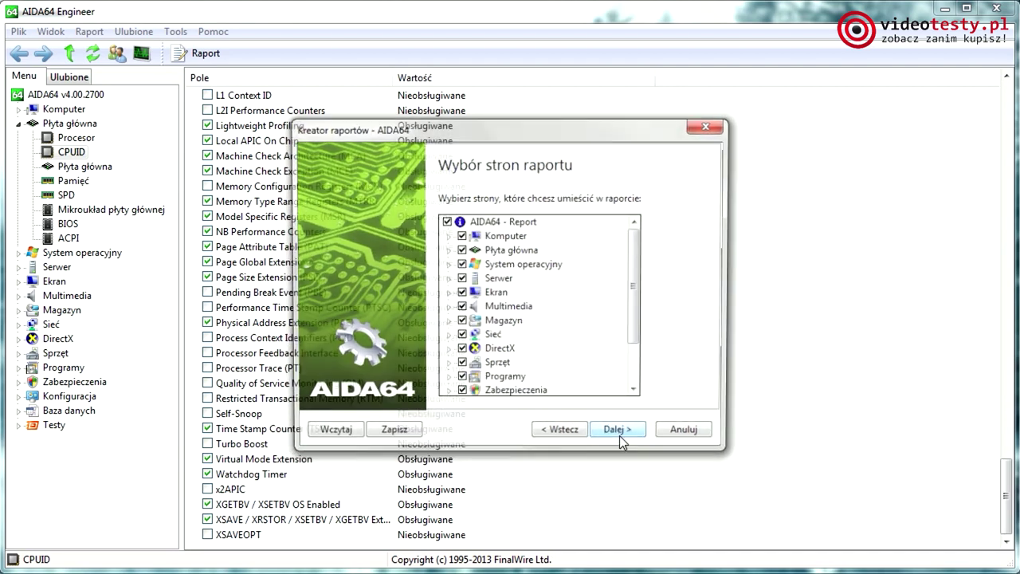
pyautogui.click(619, 435)
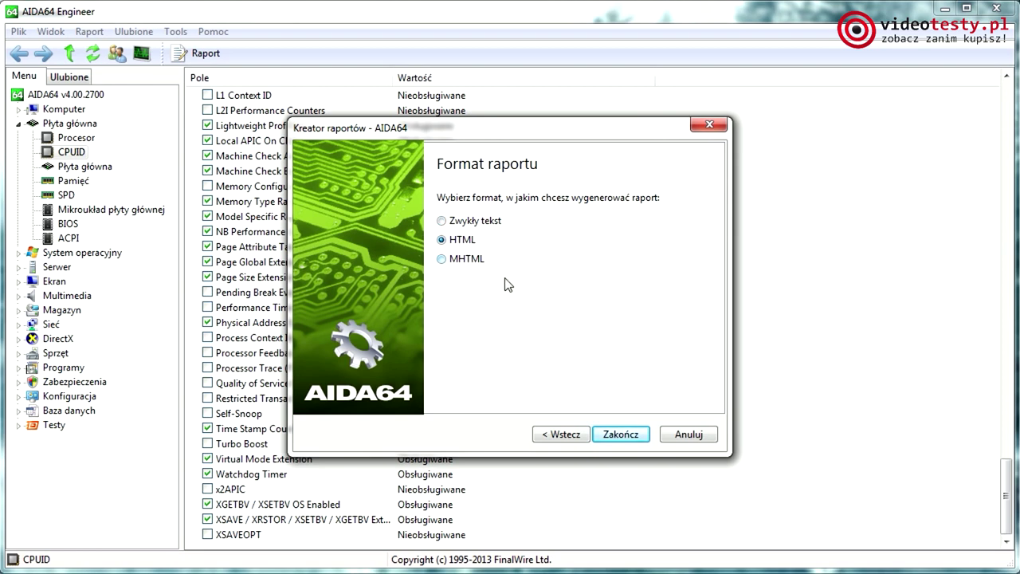
pyautogui.click(620, 436)
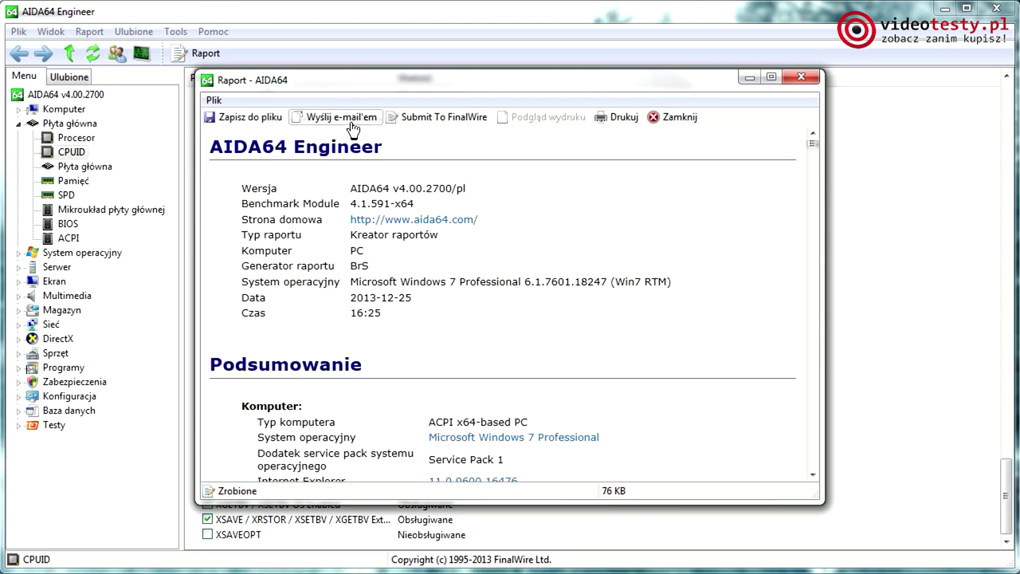
pyautogui.click(685, 118)
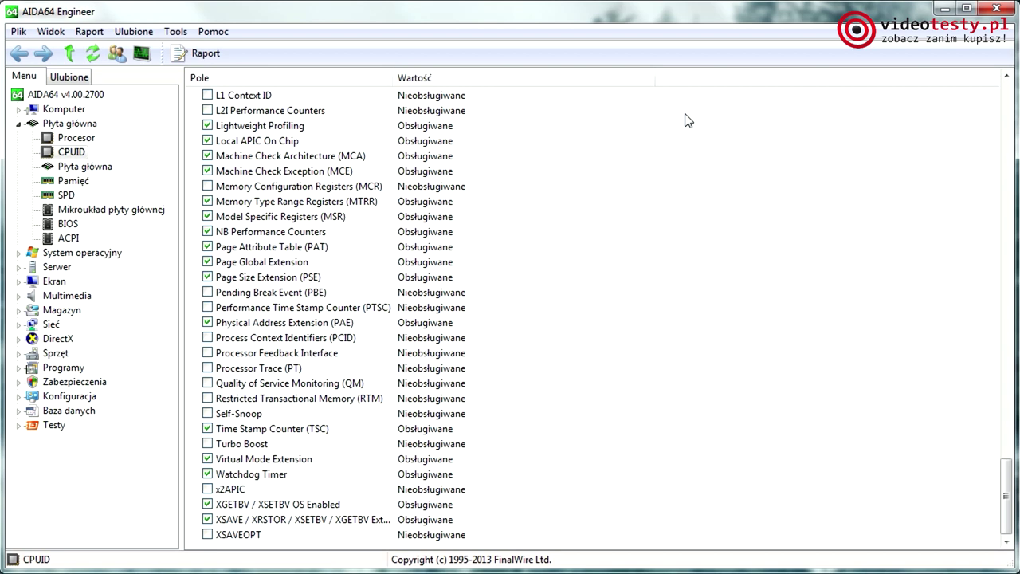
# Step: Return to the top-level category overview and browse the Komputer and Płyta główna categories
pyautogui.click(105, 99)
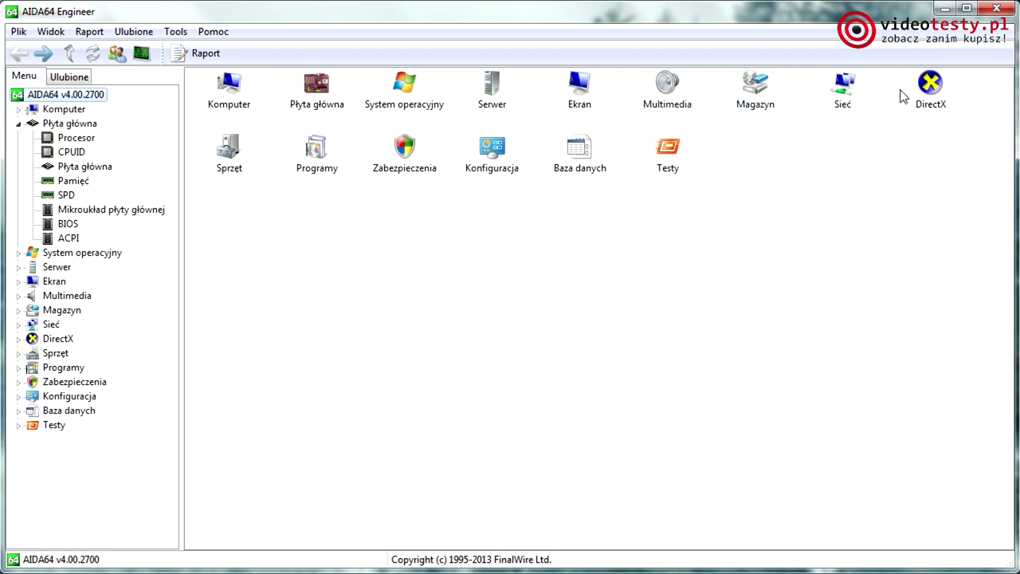
pyautogui.click(71, 183)
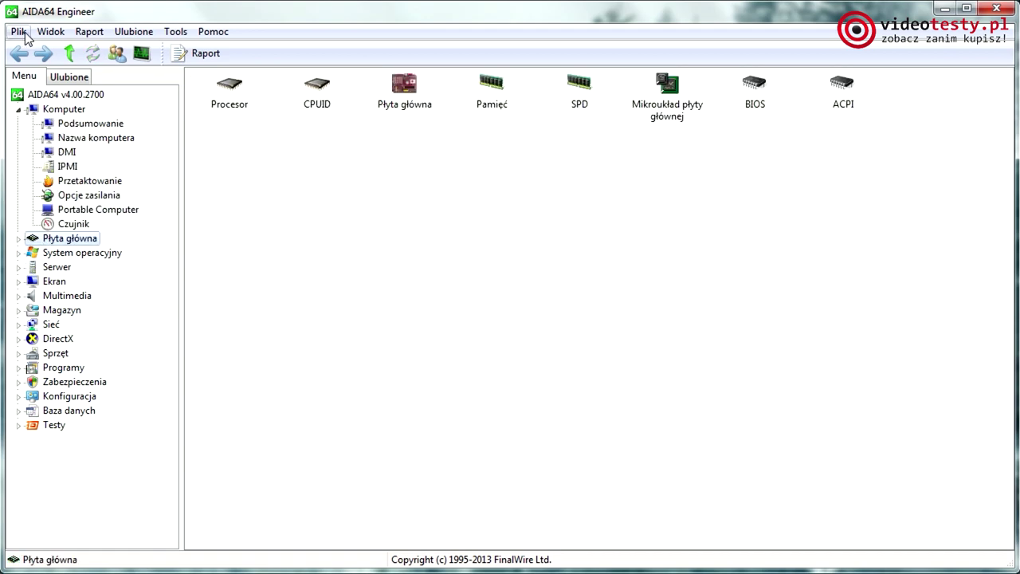
# Step: Open the program preferences and look through the Ogólne and Język settings
pyautogui.click(18, 31)
pyautogui.click(38, 46)
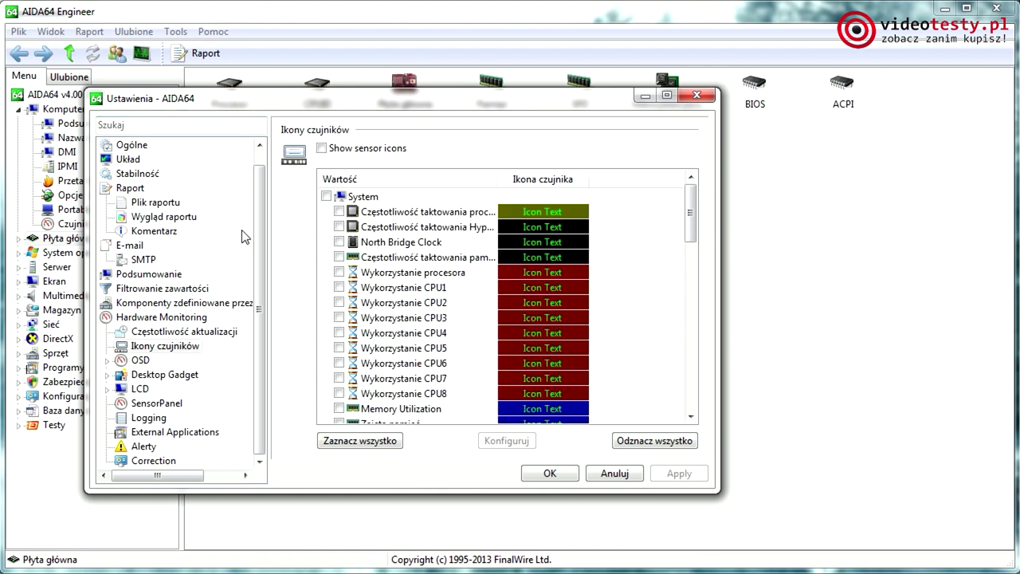
pyautogui.click(132, 147)
pyautogui.scroll(1, 132, 159)
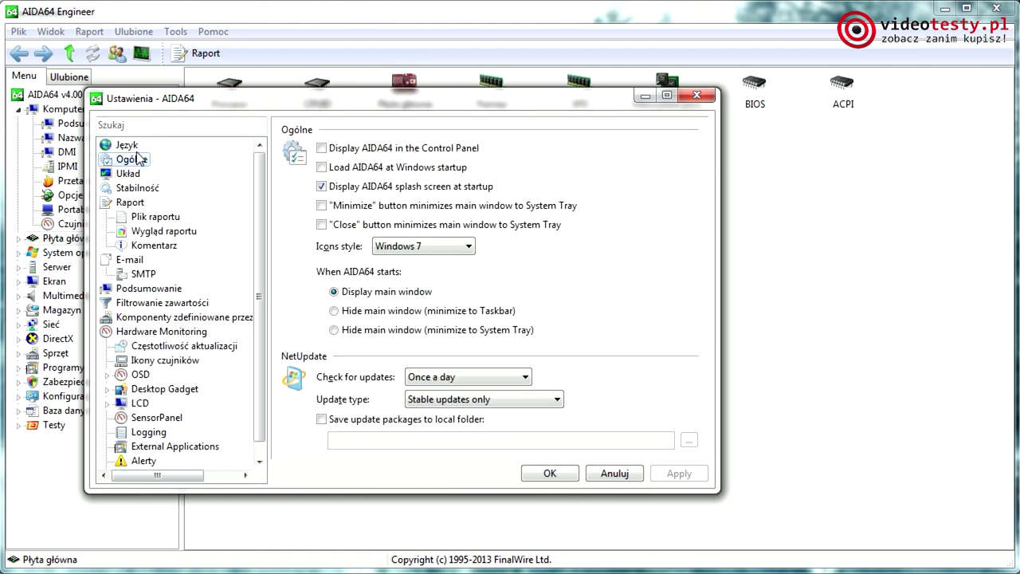
pyautogui.click(128, 146)
pyautogui.moveTo(552, 191); pyautogui.dragTo(548, 150)
# Step: Review the settings for report appearance and comment, e-mail and SMTP, summary contents and content filtering
pyautogui.click(143, 231)
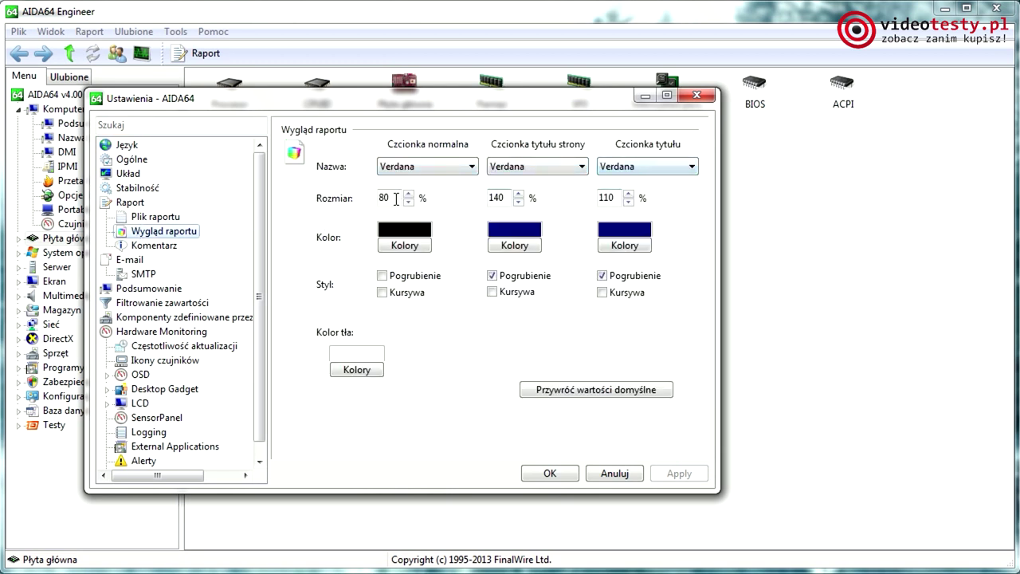
pyautogui.click(143, 246)
pyautogui.click(137, 260)
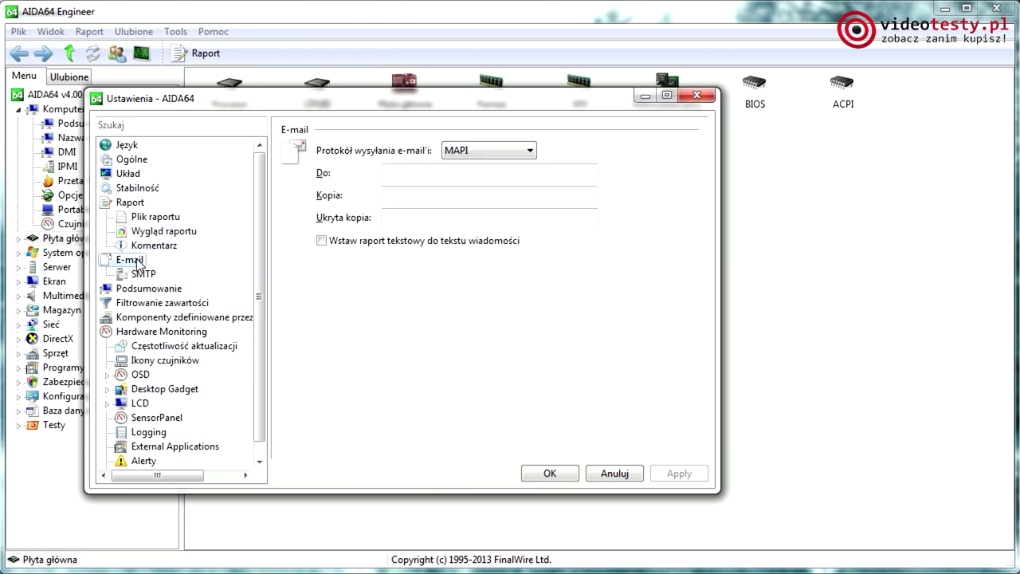
pyautogui.click(141, 275)
pyautogui.click(140, 289)
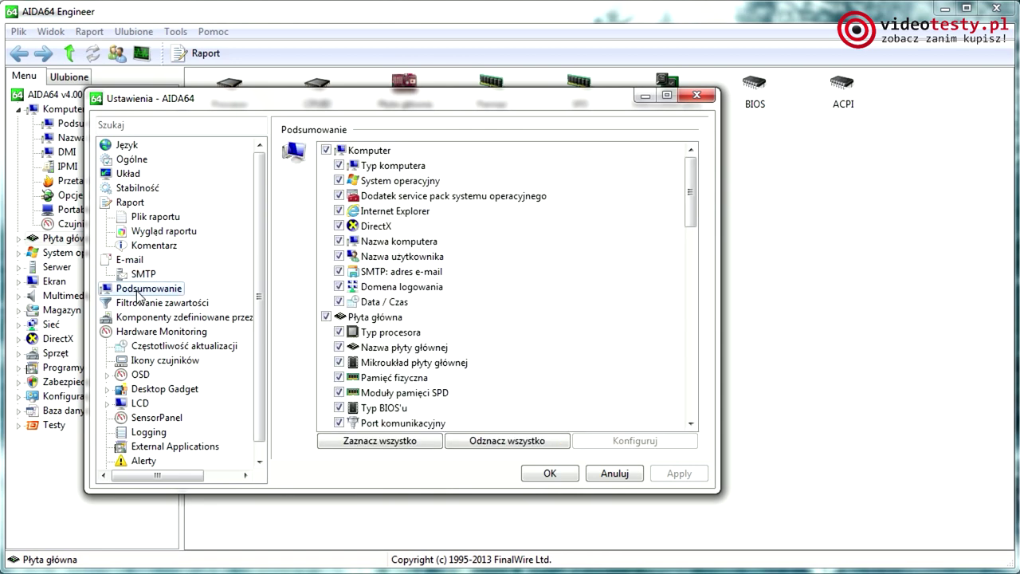
pyautogui.click(139, 303)
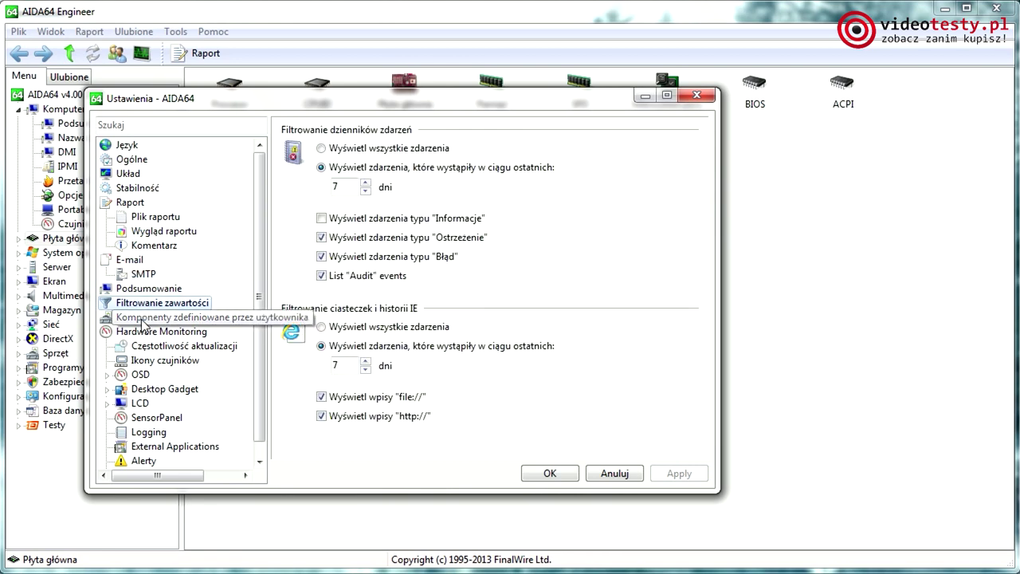
# Step: Review the custom components and Hardware Monitoring settings, from update frequency to SensorPanel, and leave the preferences without saving
pyautogui.click(142, 318)
pyautogui.click(144, 331)
pyautogui.click(148, 346)
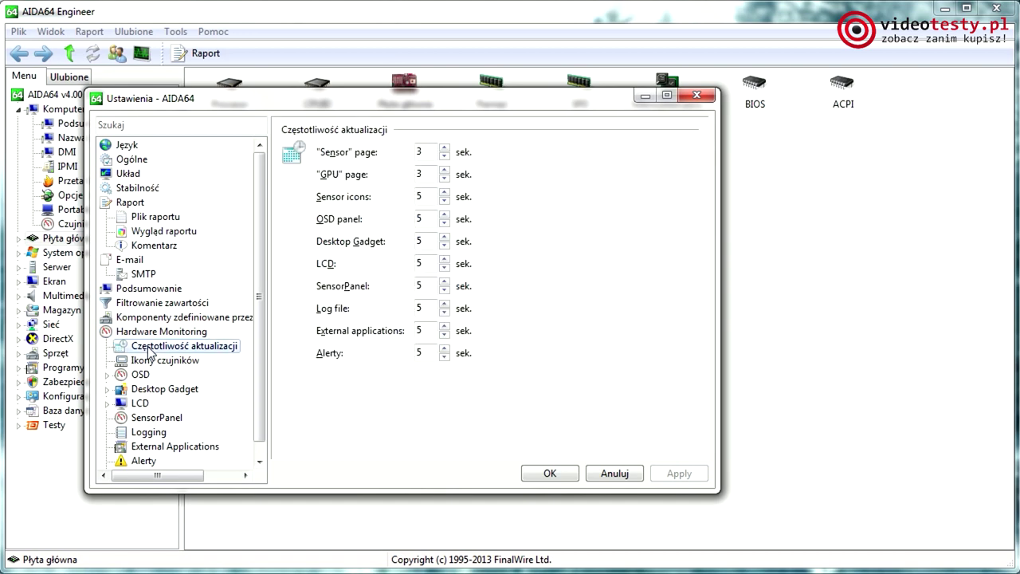
pyautogui.click(153, 363)
pyautogui.click(141, 375)
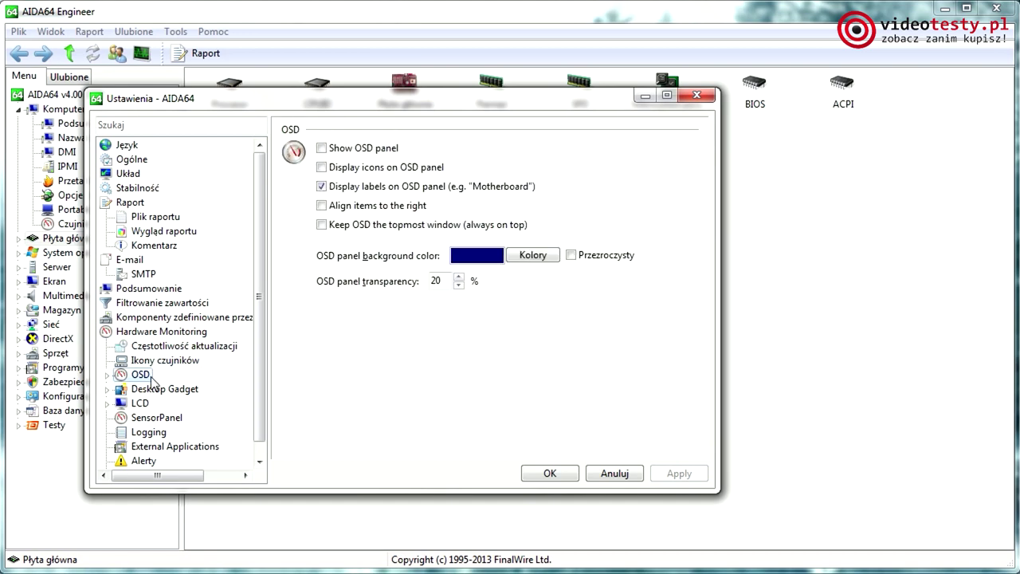
pyautogui.click(158, 391)
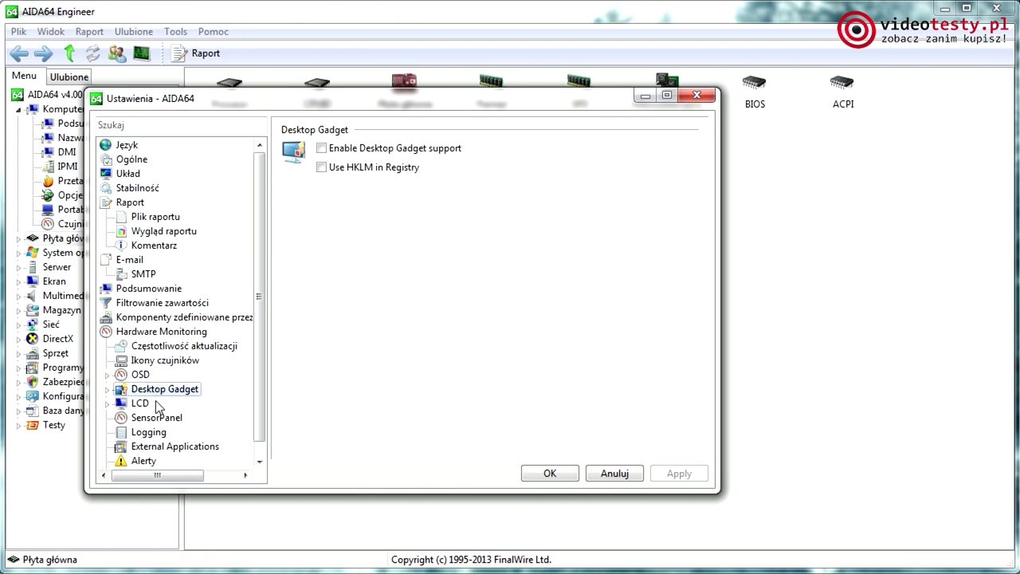
pyautogui.click(159, 417)
pyautogui.click(614, 473)
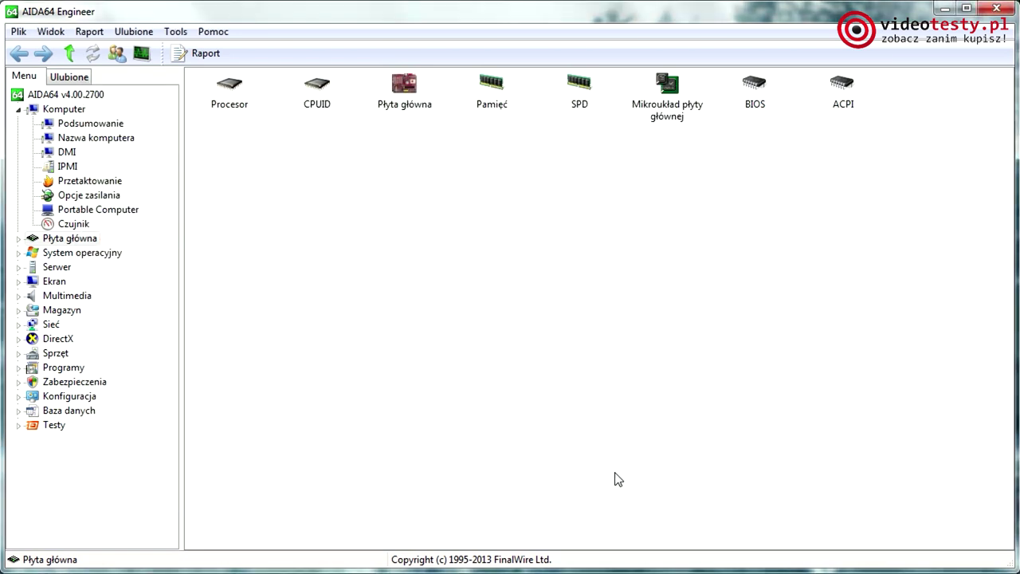
# Step: Collapse the Komputer category and view the Mikroukład płyty głównej page under Płyta główna
pyautogui.click(23, 111)
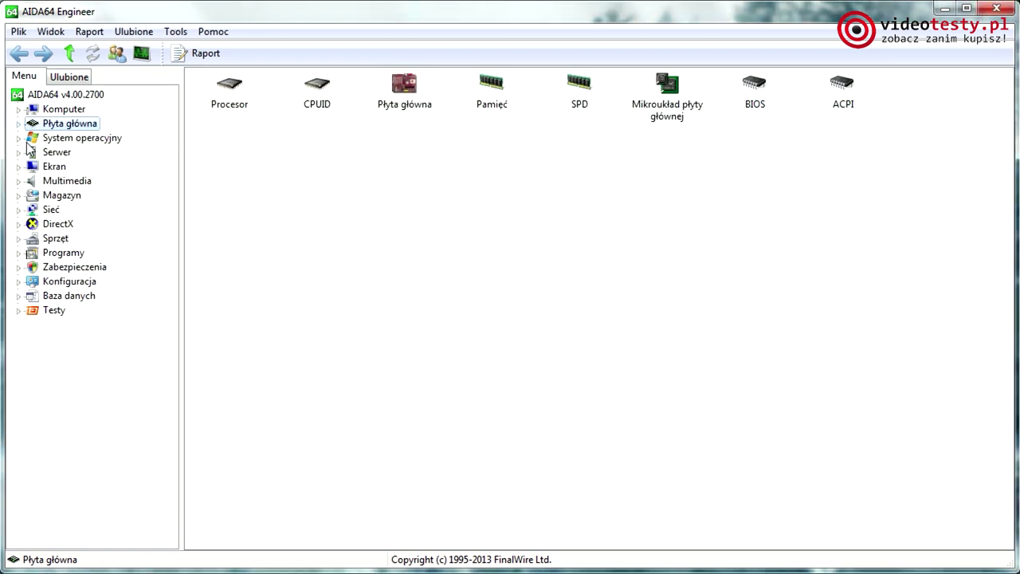
pyautogui.click(18, 123)
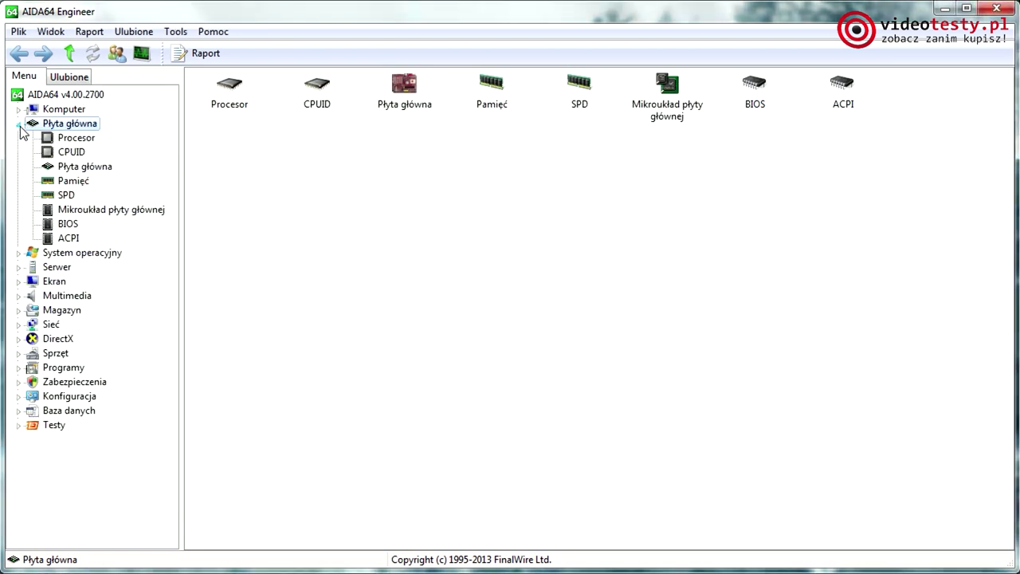
pyautogui.click(77, 214)
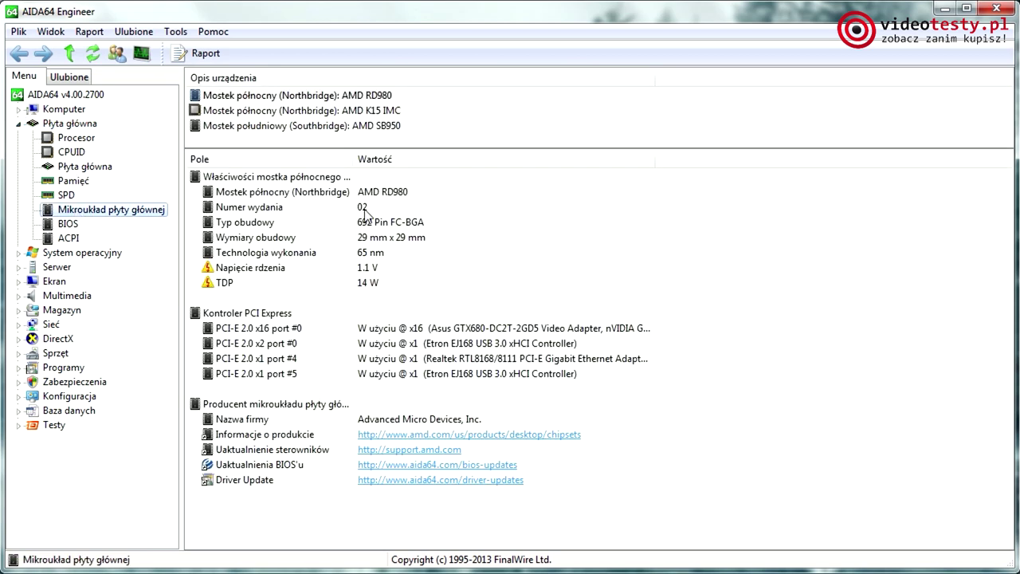
# Step: Switch from Płyta główna to the System operacyjny category and view its System operacyjny, Procesy and Pliki AX pages
pyautogui.click(18, 124)
pyautogui.click(19, 138)
pyautogui.click(67, 155)
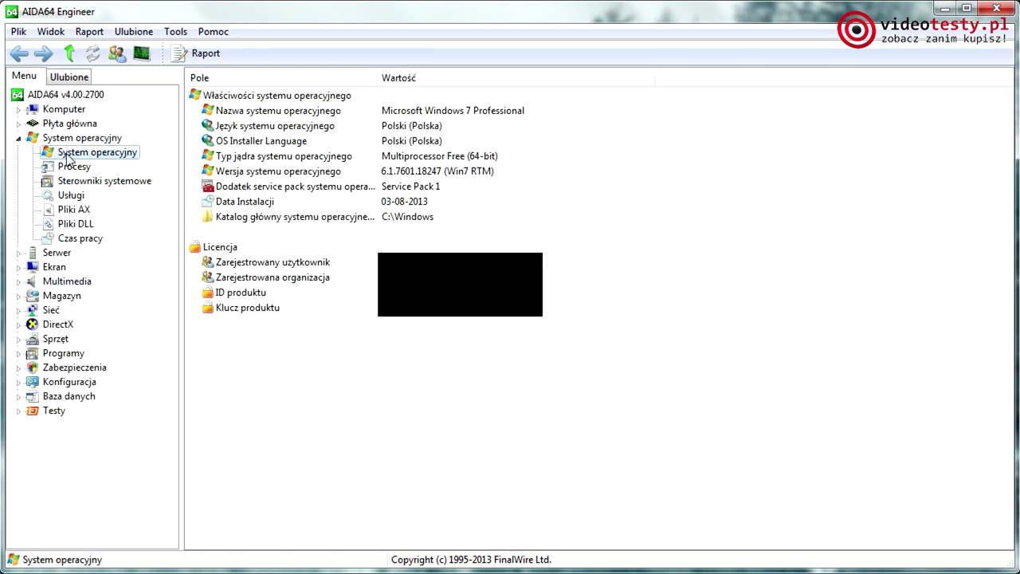
pyautogui.click(74, 167)
pyautogui.click(74, 209)
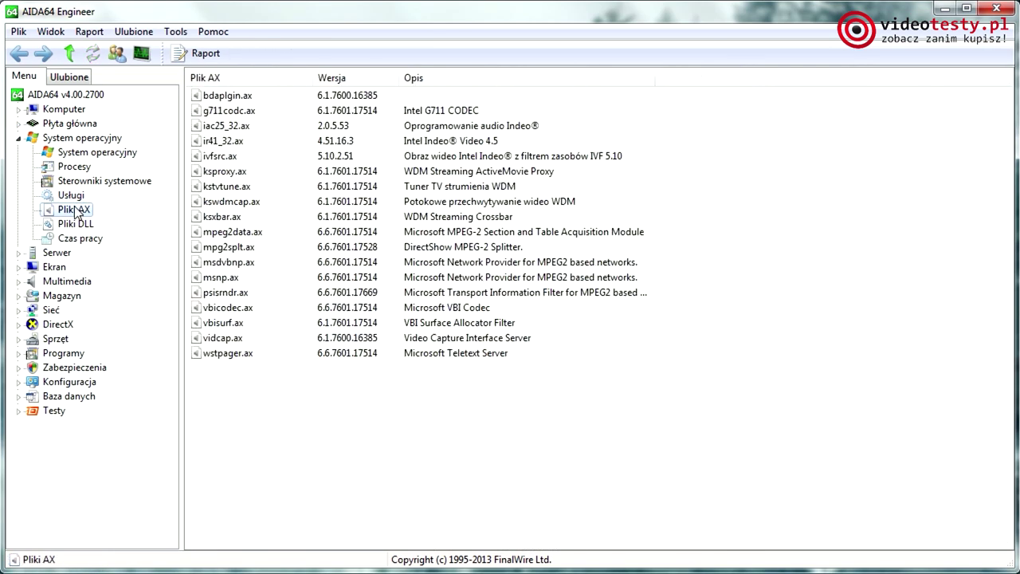
# Step: Go back to the System operacyjny category overview and open its operating system properties page
pyautogui.click(19, 138)
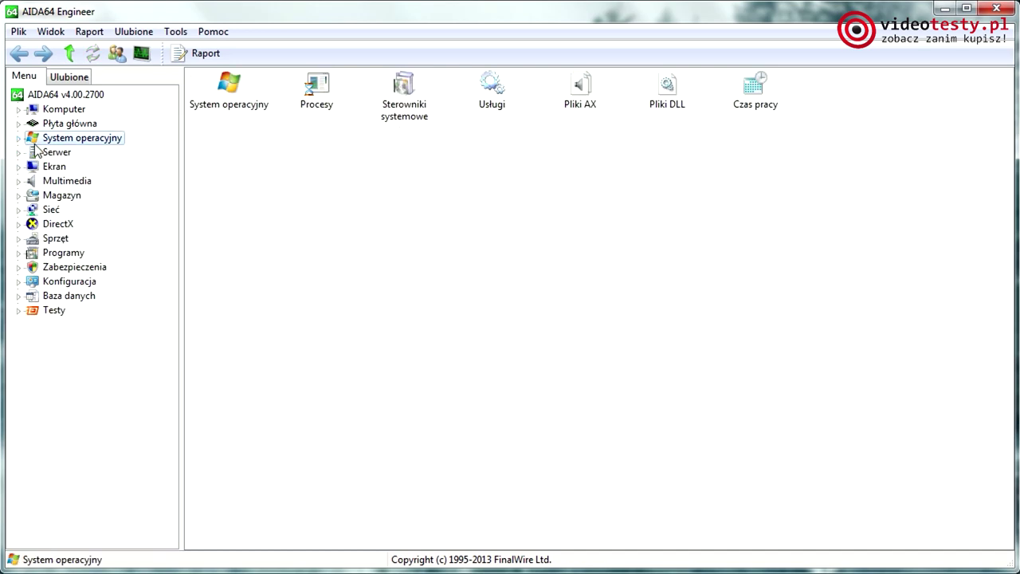
pyautogui.doubleClick(224, 100)
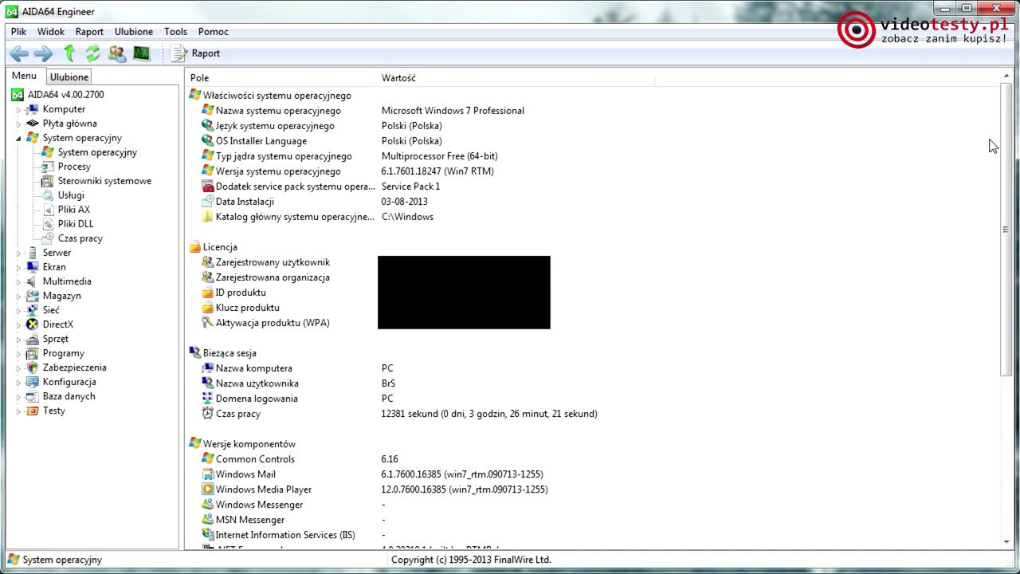
# Step: Expand the Magazyn category and view the drives' SMART attributes page
pyautogui.click(18, 296)
pyautogui.click(73, 397)
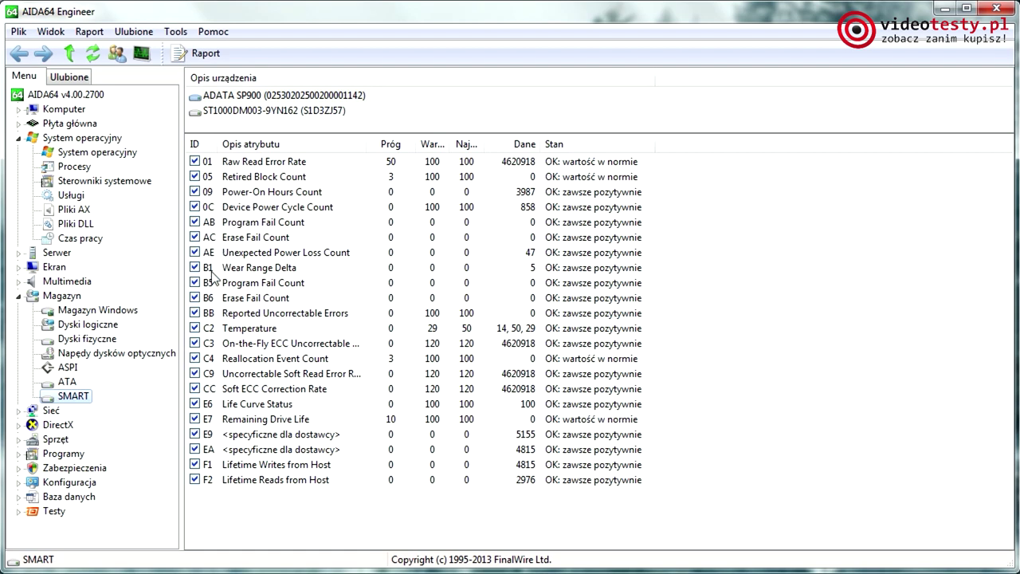
# Step: Expand the Testy category and run the Zapis do pamięci memory write benchmark
pyautogui.click(18, 510)
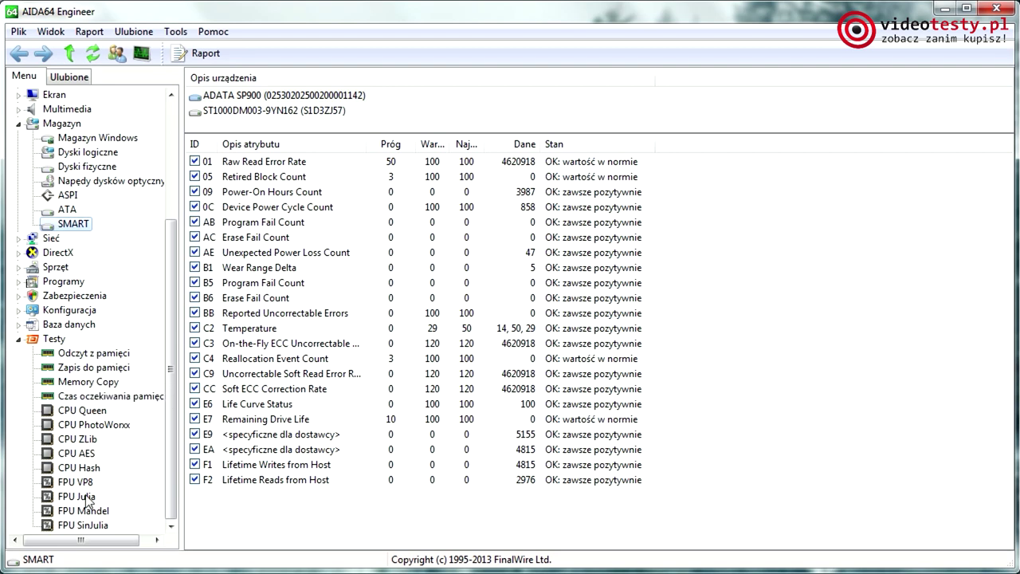
pyautogui.click(101, 371)
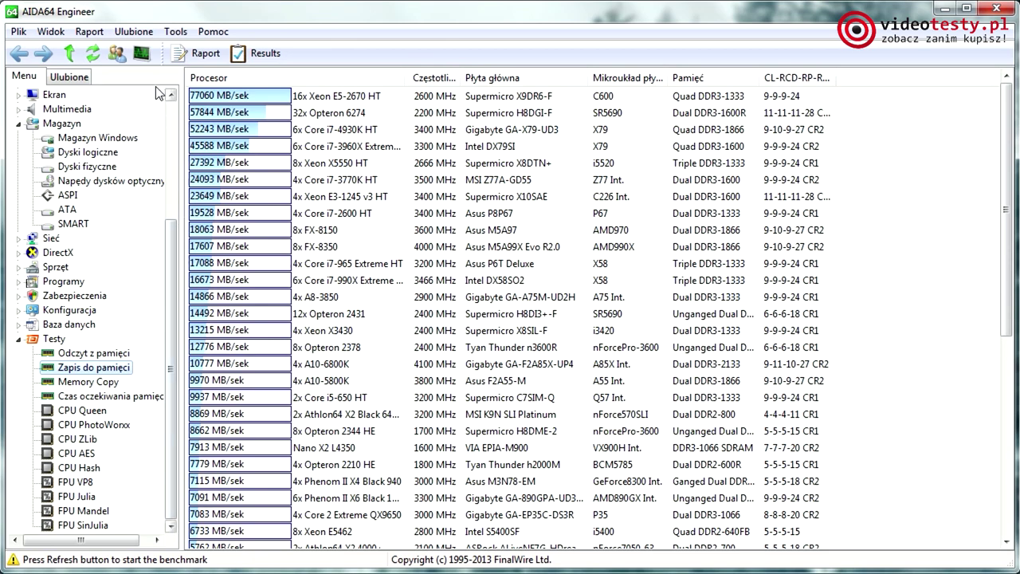
pyautogui.click(99, 55)
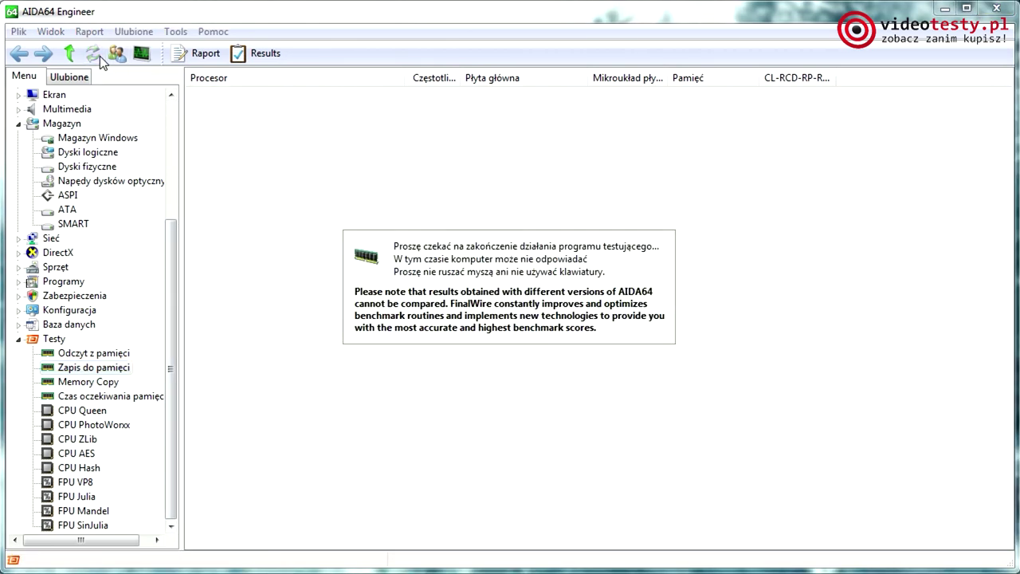
# Step: Open the System Stability Test tool to view its stress options and graphs, and close it without starting a test
pyautogui.click(175, 31)
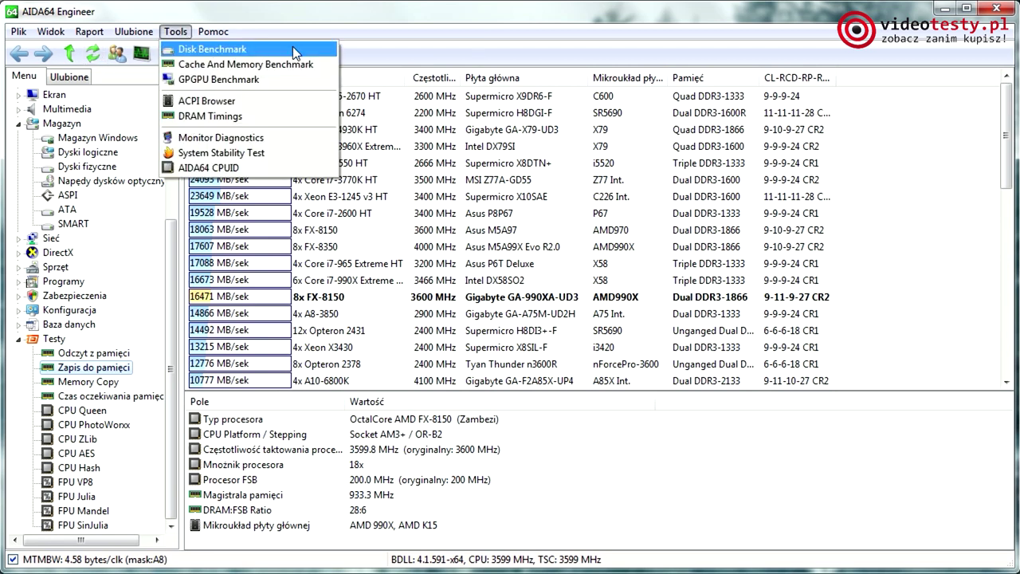
pyautogui.click(300, 150)
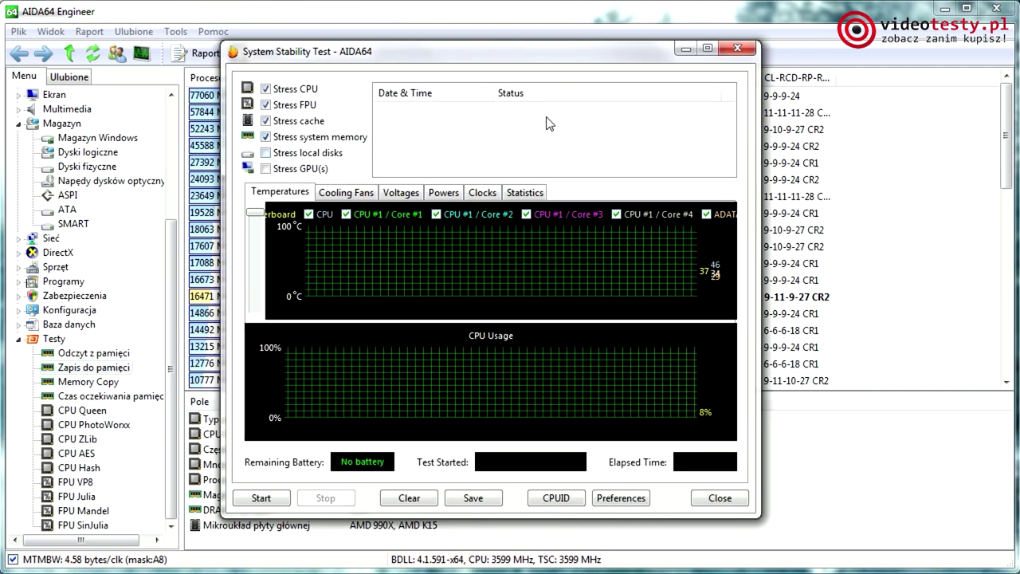
pyautogui.click(737, 48)
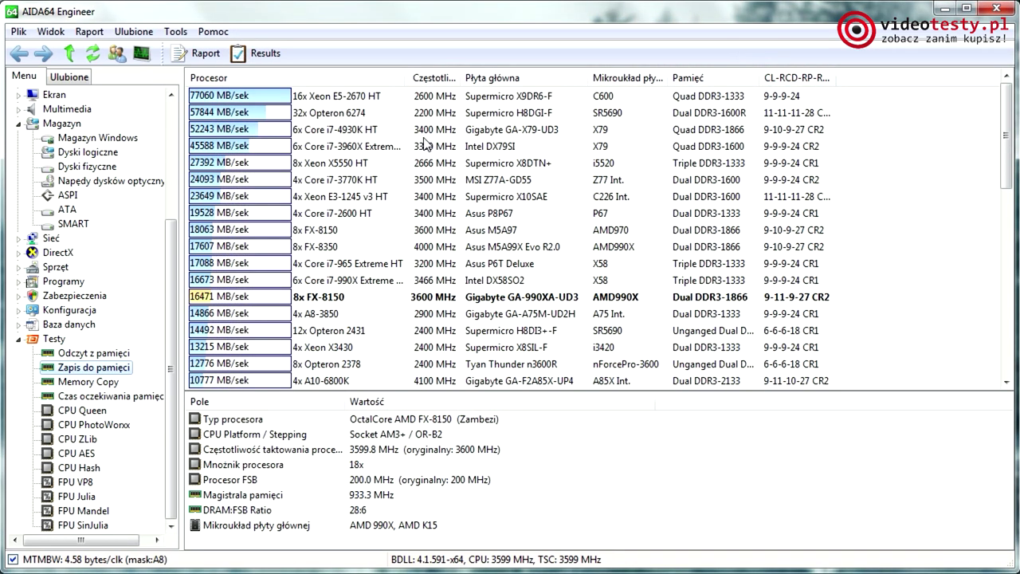
# Step: Collapse the Testy and Magazyn categories and view the Desktop Gadgets page under Programy
pyautogui.click(18, 339)
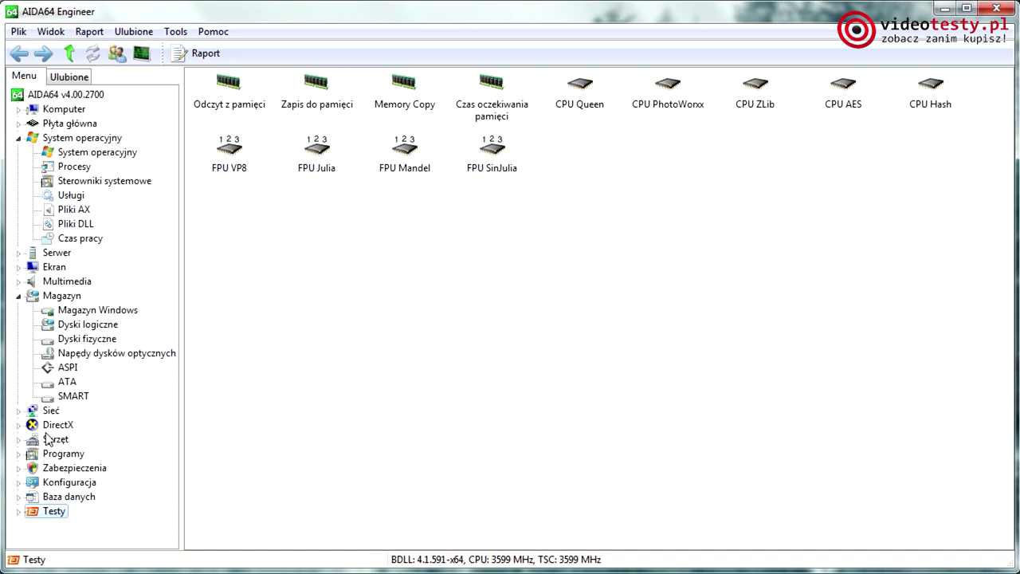
pyautogui.click(18, 297)
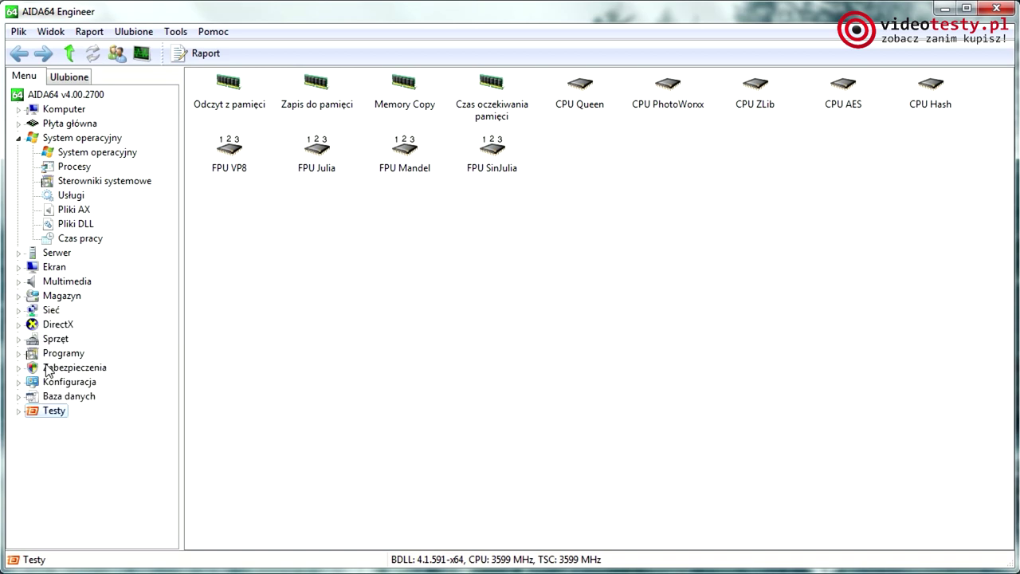
pyautogui.click(18, 353)
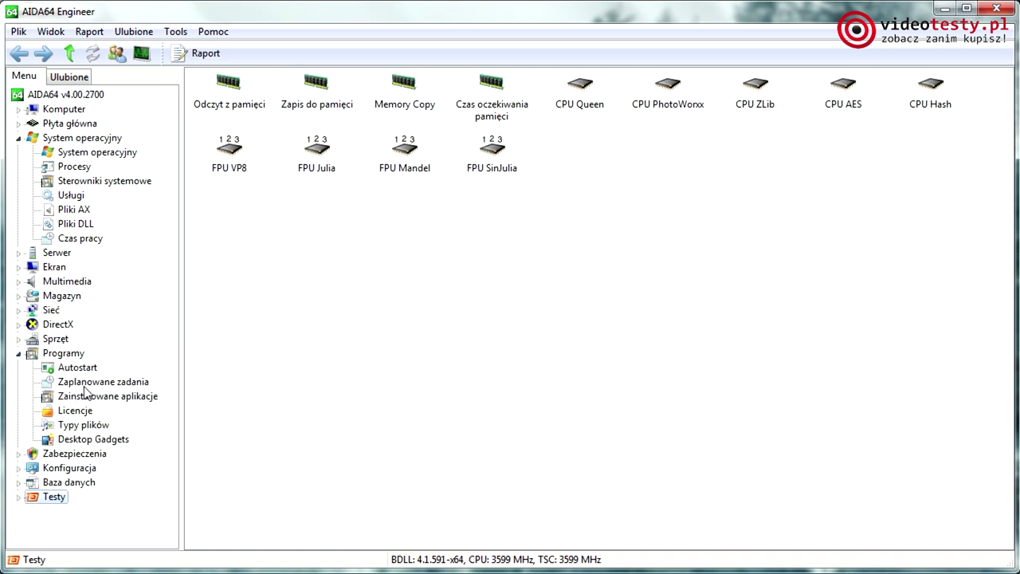
pyautogui.click(80, 439)
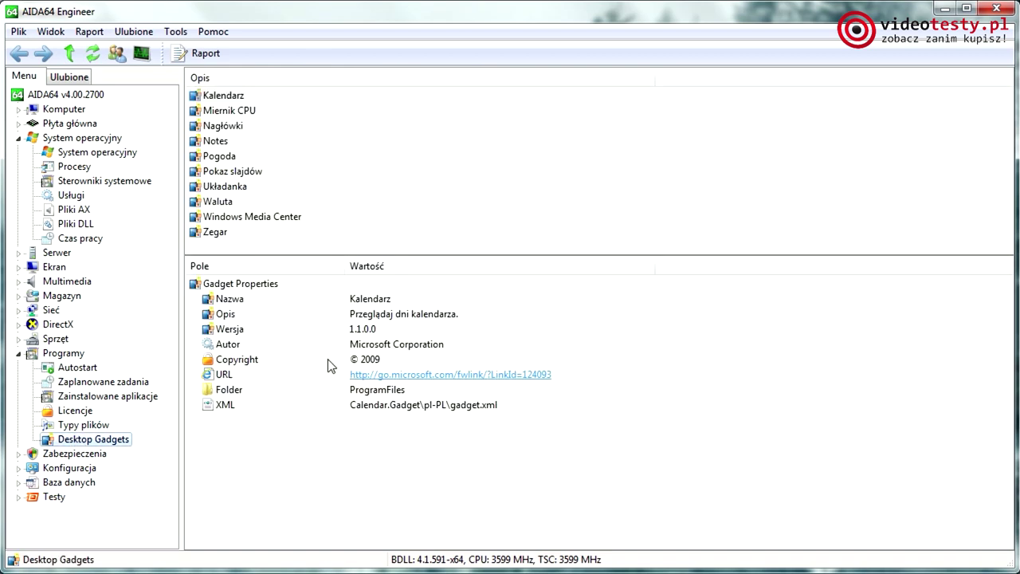
# Step: Switch from Programy to the Zabezpieczenia category and look through the list of updates on the Aktualizacje systemu Windows page
pyautogui.click(21, 355)
pyautogui.click(20, 369)
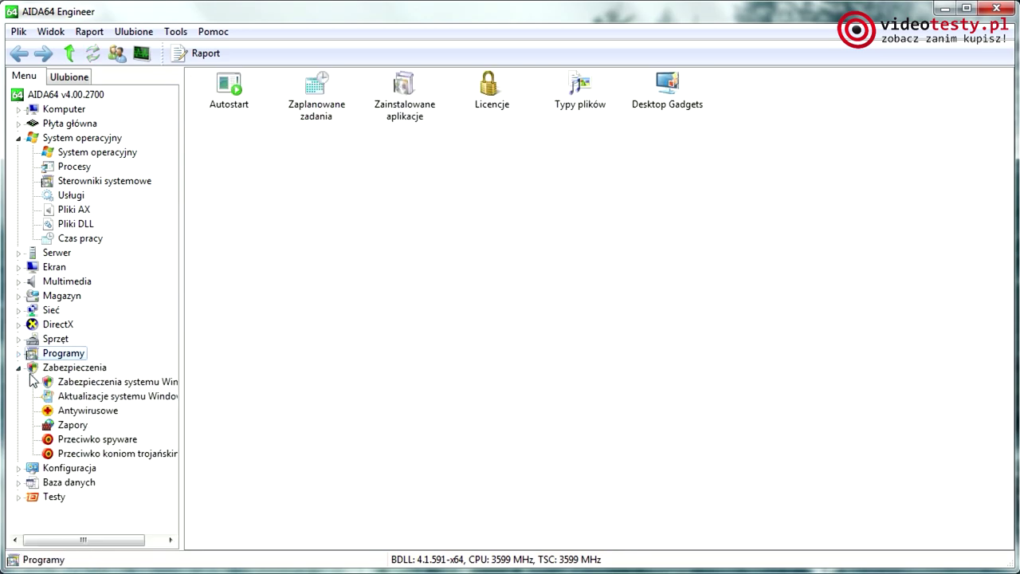
pyautogui.click(90, 398)
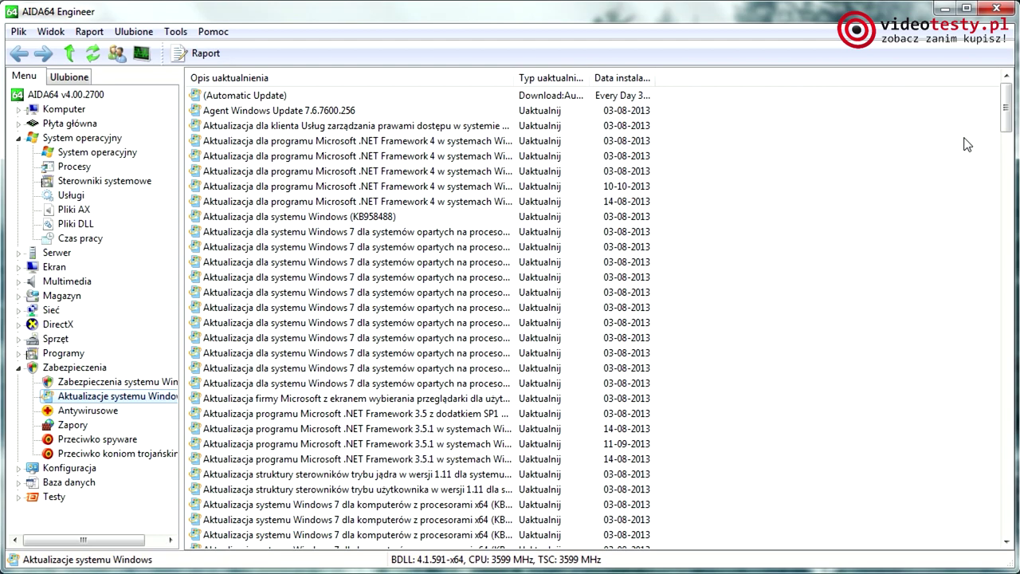
pyautogui.moveTo(1006, 107); pyautogui.dragTo(967, 489)
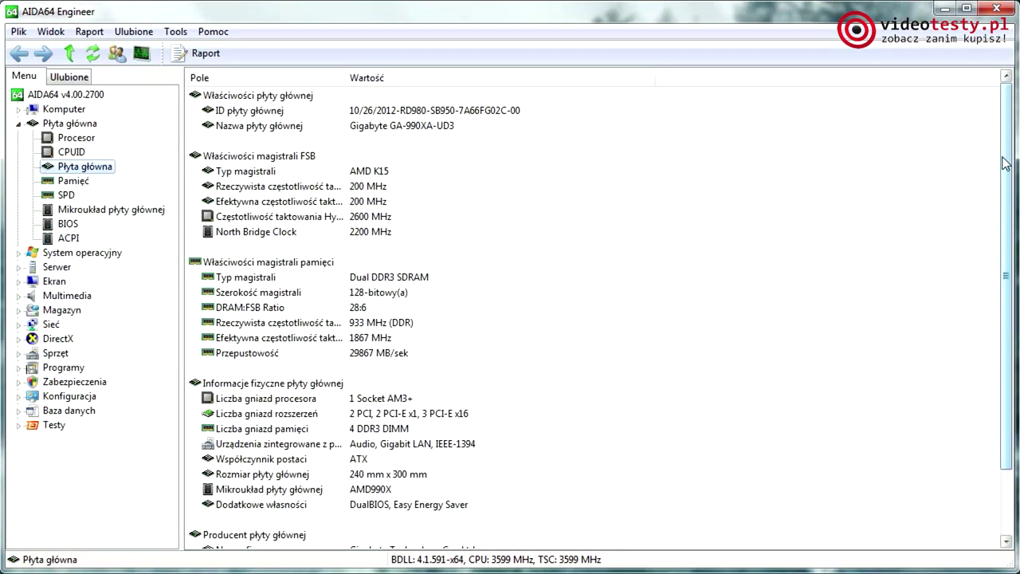
# Step: Review the Płyta główna page from the motherboard properties down to the manufacturer links and return to its beginning
pyautogui.moveTo(1008, 160); pyautogui.dragTo(1014, 258)
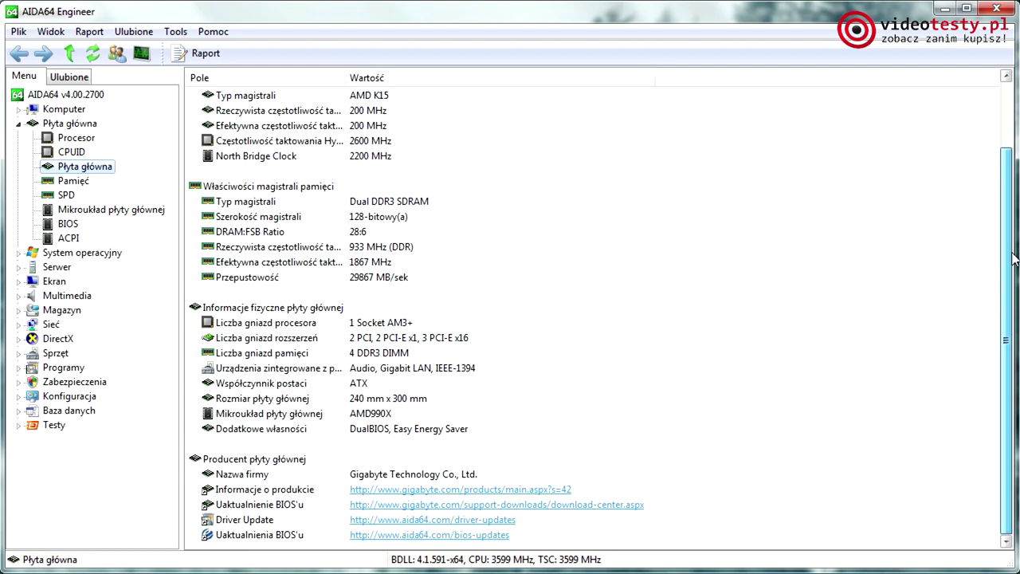
pyautogui.moveTo(1013, 271); pyautogui.dragTo(446, 96)
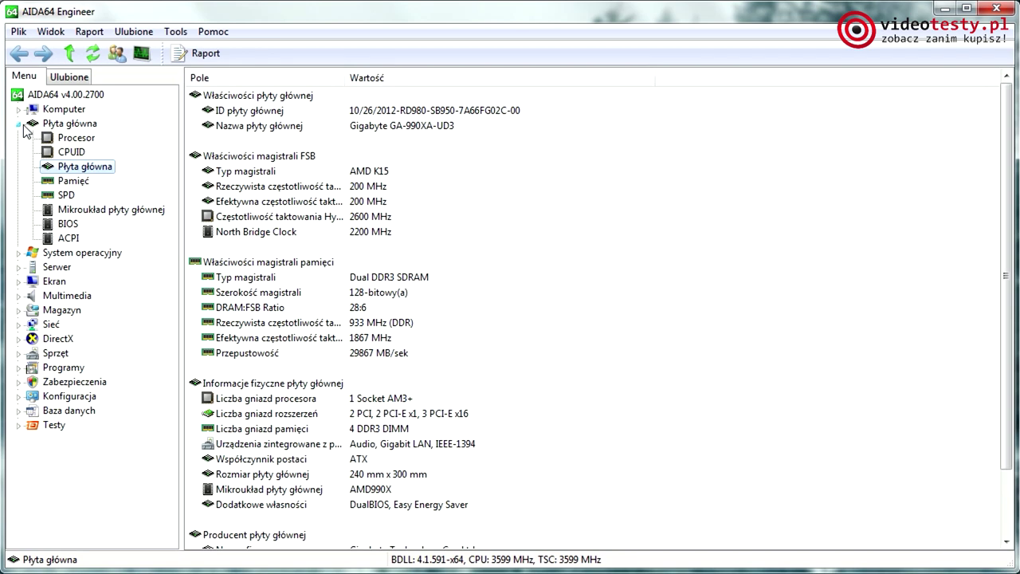